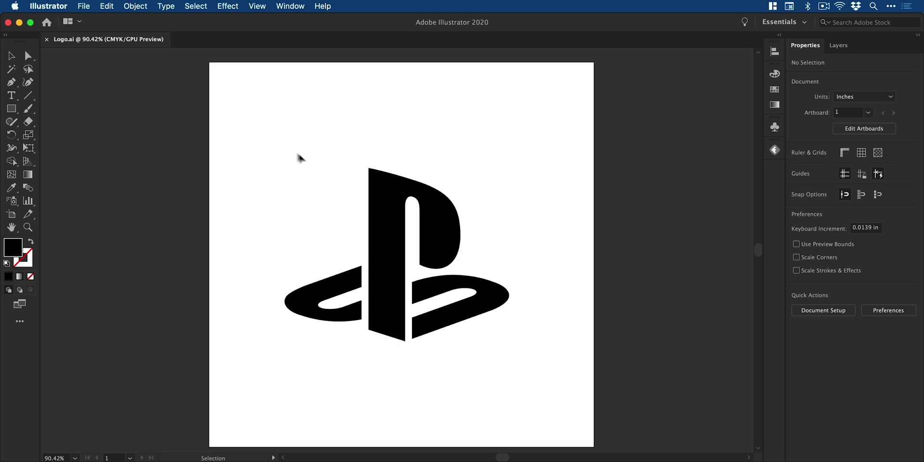
Select and copy the entire PlayStation logo in Illustrator, then switch to Photoshop.
drag(250, 130, 549, 388)
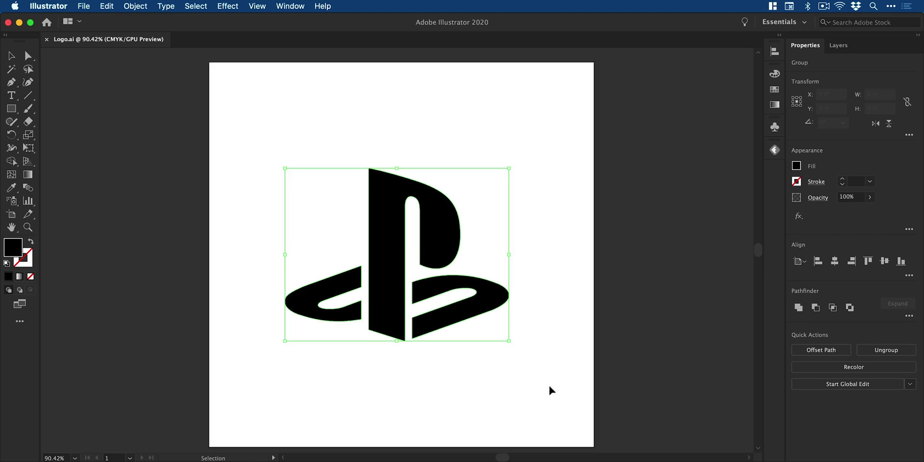
key(a)
key(super+Tab)
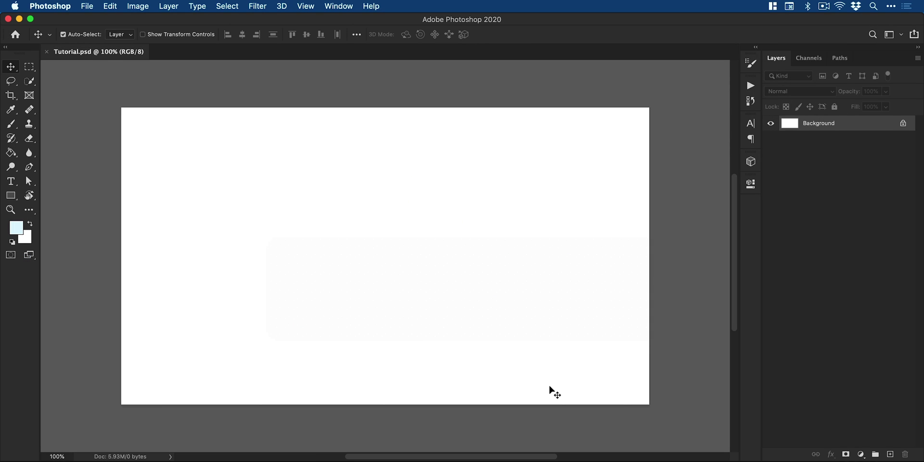
Paste the copied logo into Tutorial.psd as a shape layer.
click(115, 6)
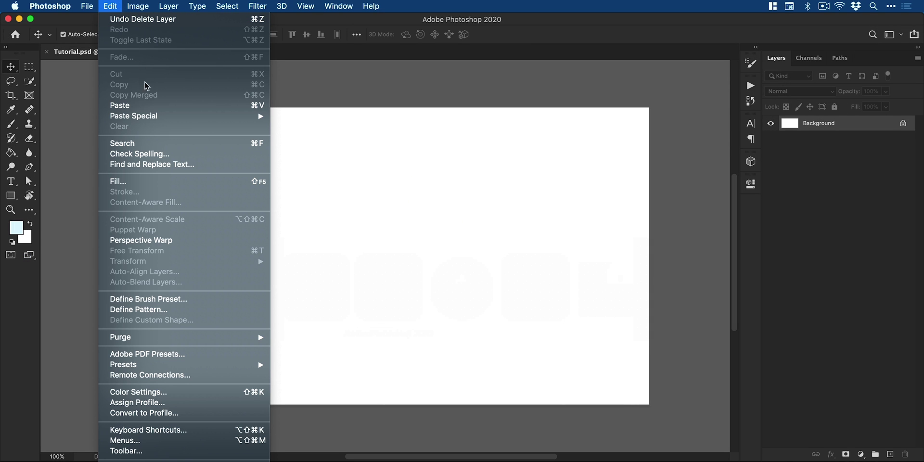
click(153, 104)
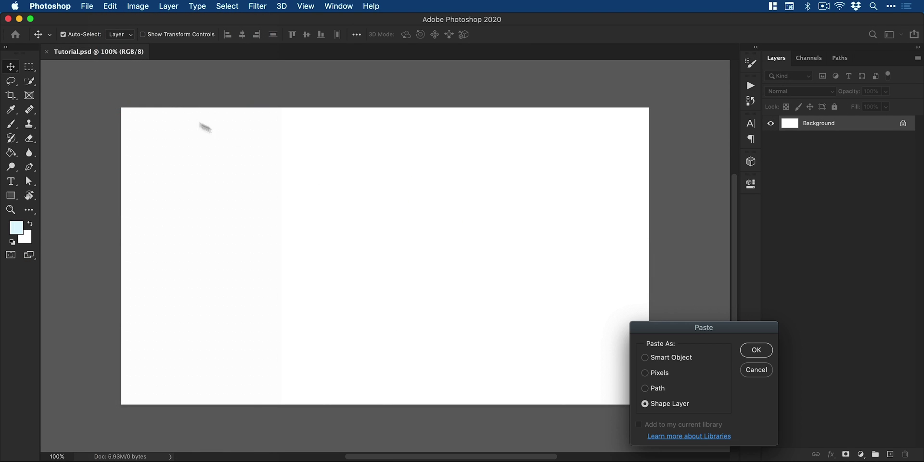
drag(721, 325, 385, 202)
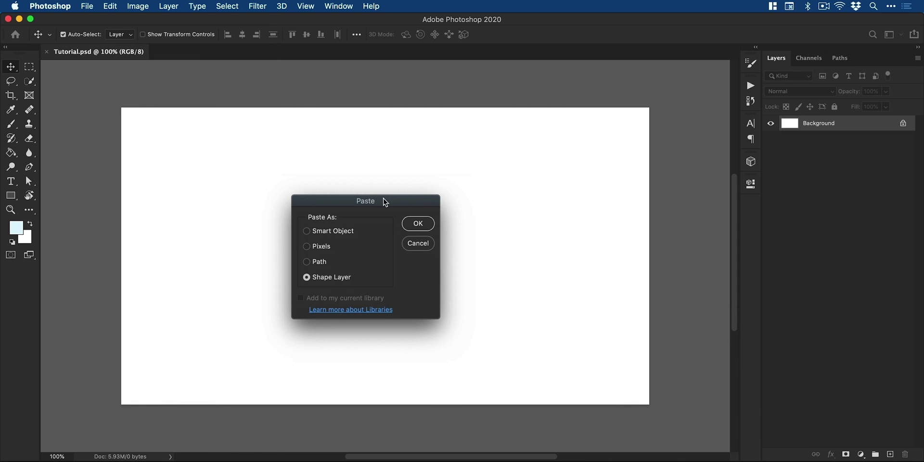
click(417, 223)
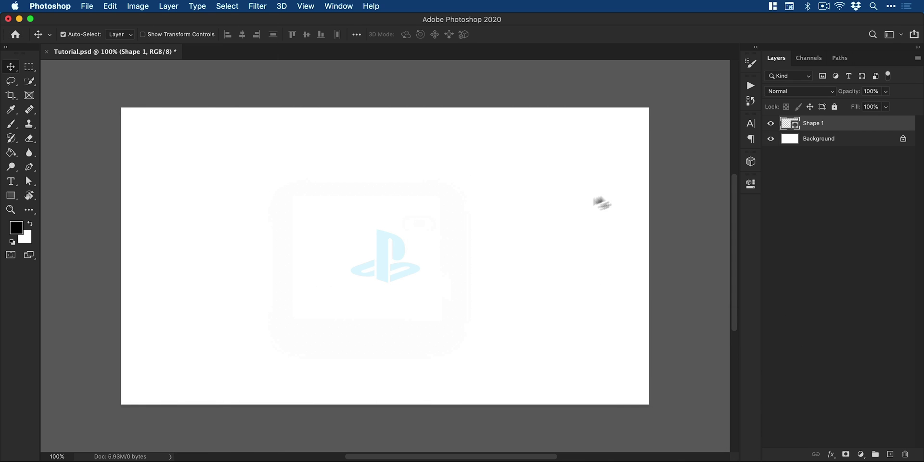
Change the Shape 1 layer's fill colour to black.
double_click(791, 124)
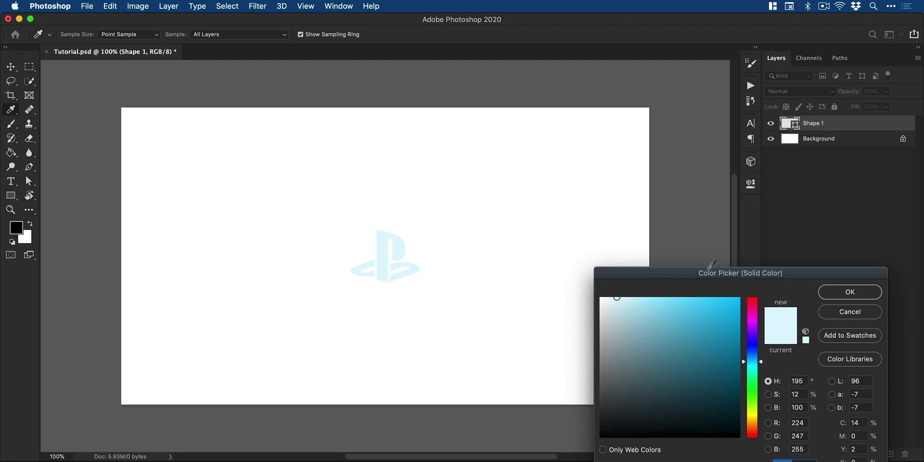
drag(665, 327, 591, 438)
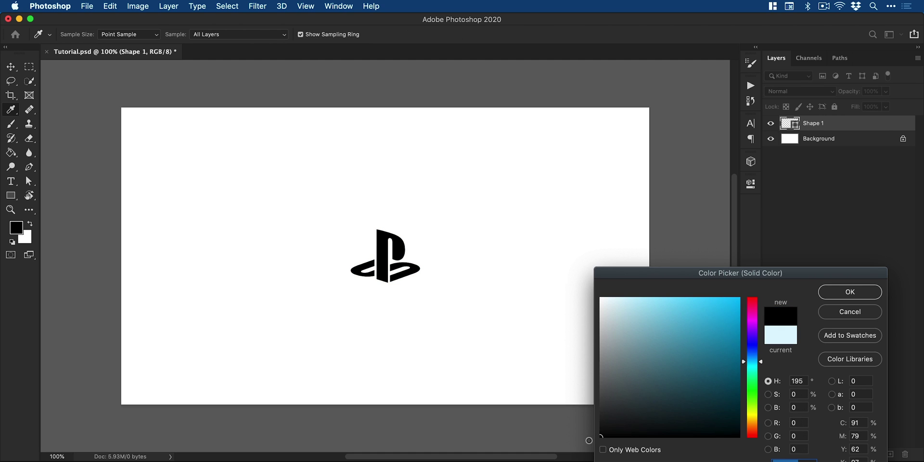
click(843, 288)
Scale the logo up to 286% around its centre and commit the transform.
key(v)
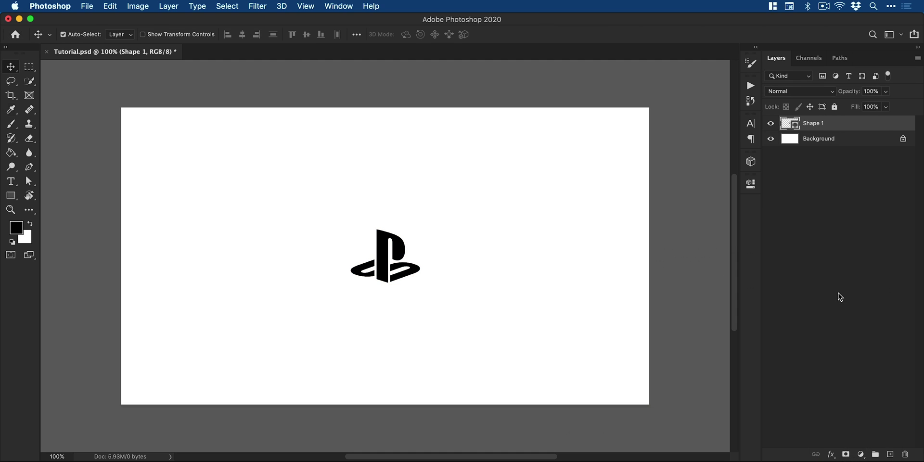
key(super)
key(super+t)
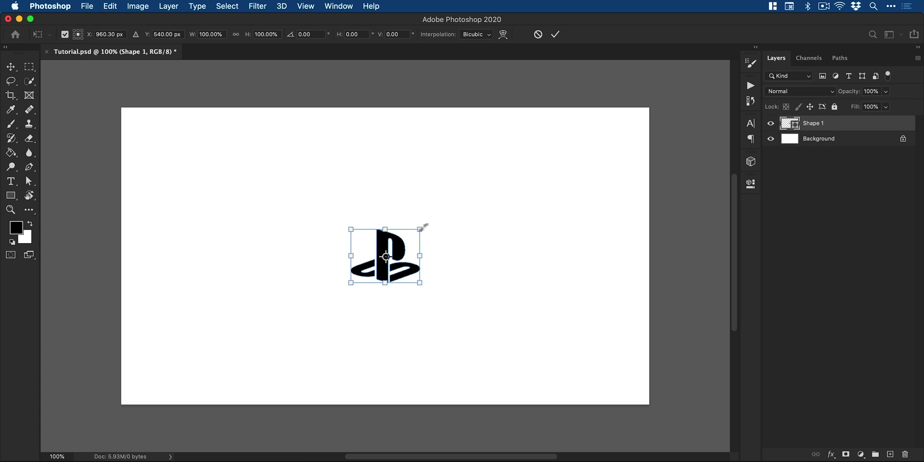
drag(420, 230, 488, 184)
key(Return)
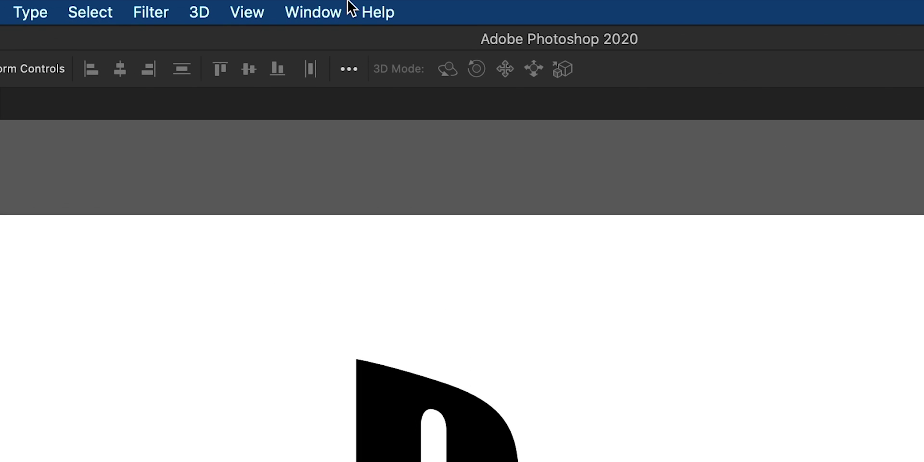
click(349, 4)
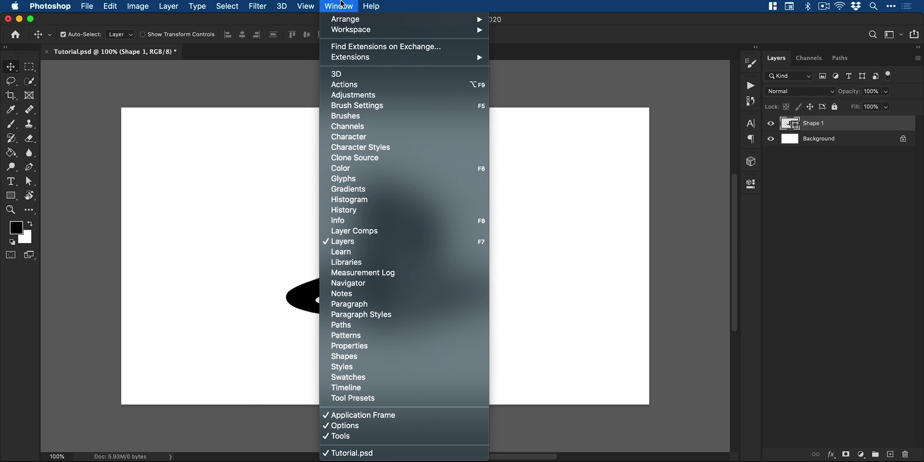
Turn the Shape 1 layer into 3D with New 3D Extrusion from Selected Layer.
mouse_move(357, 33)
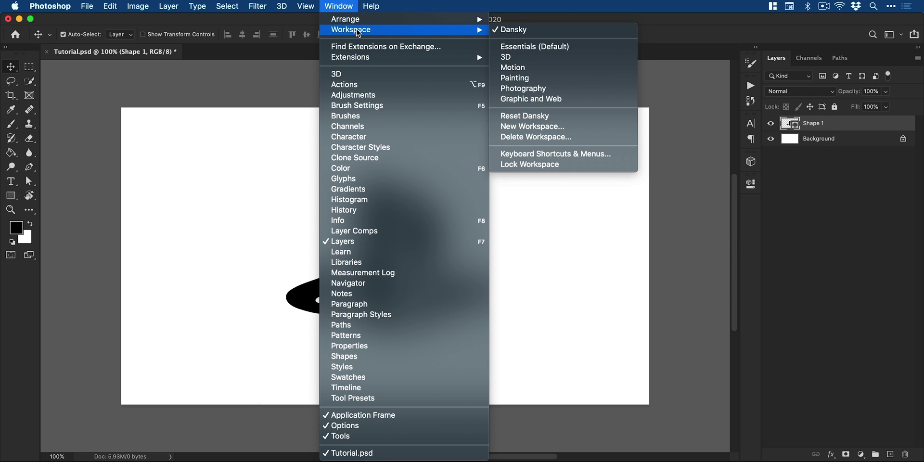
click(345, 11)
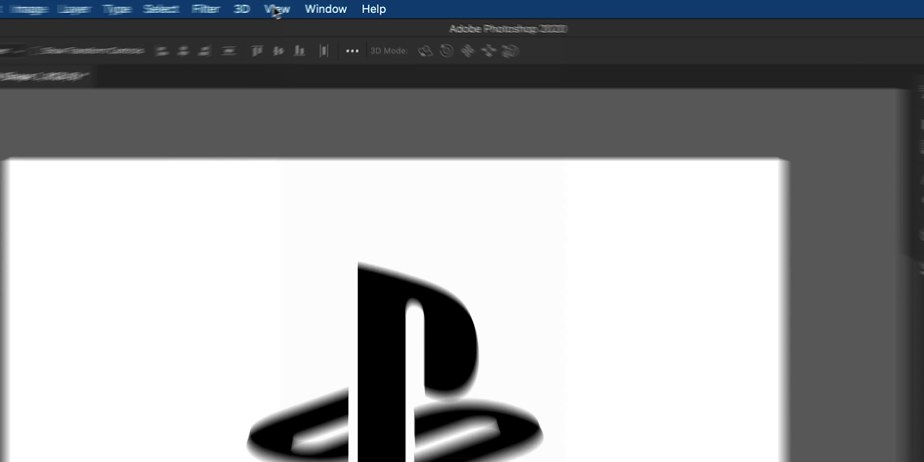
click(282, 6)
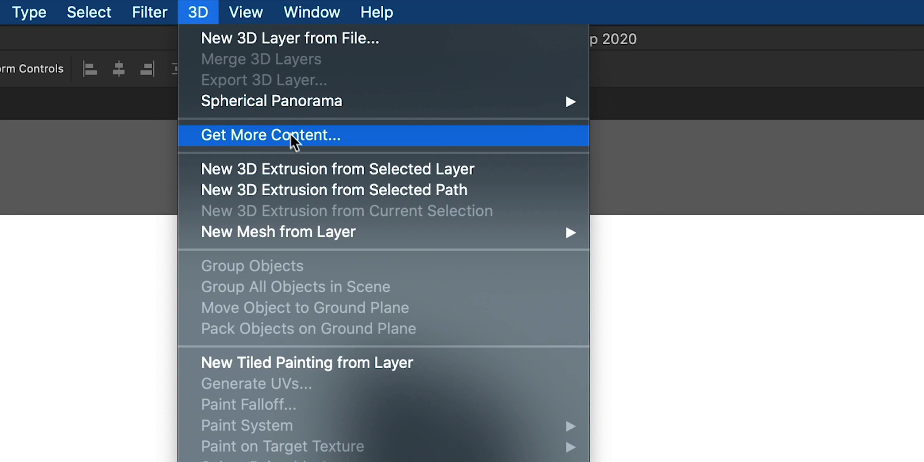
click(308, 169)
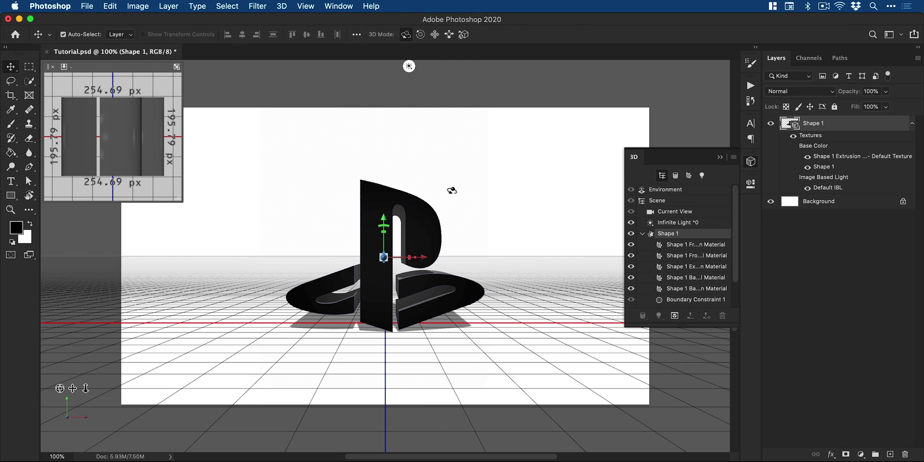
drag(452, 190, 409, 195)
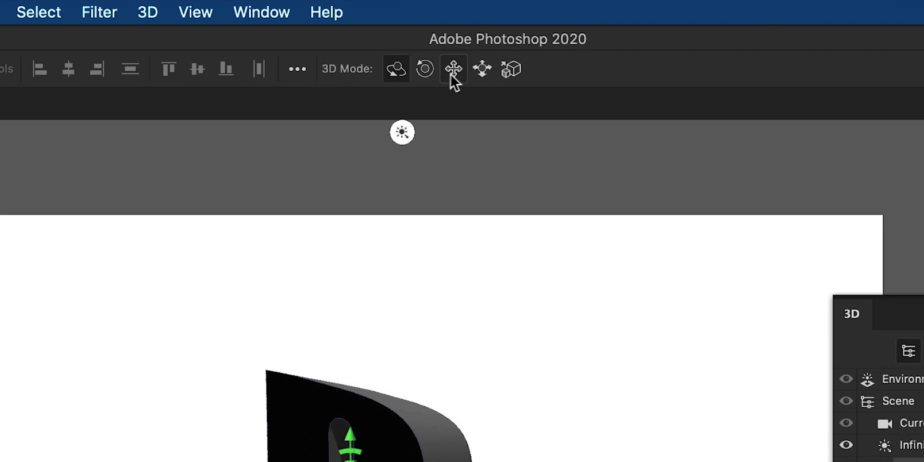
Open the 3D panel listing the Shape 1 mesh and its five materials.
drag(476, 363, 445, 363)
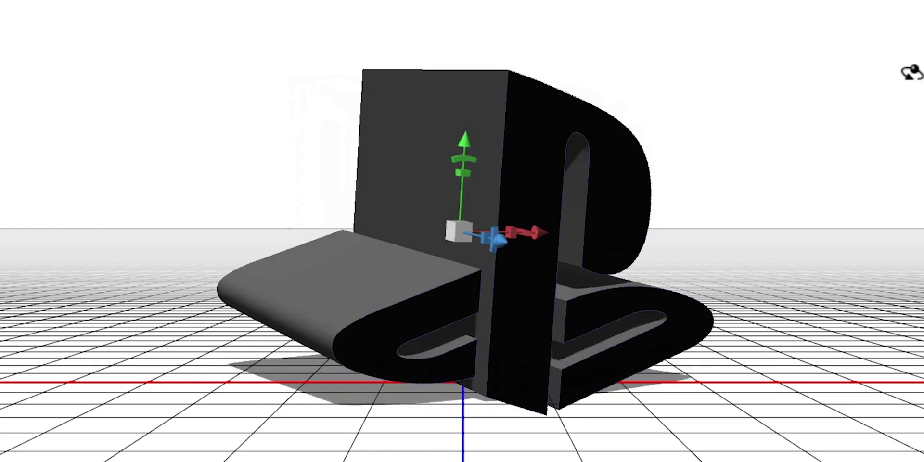
drag(554, 69, 474, 69)
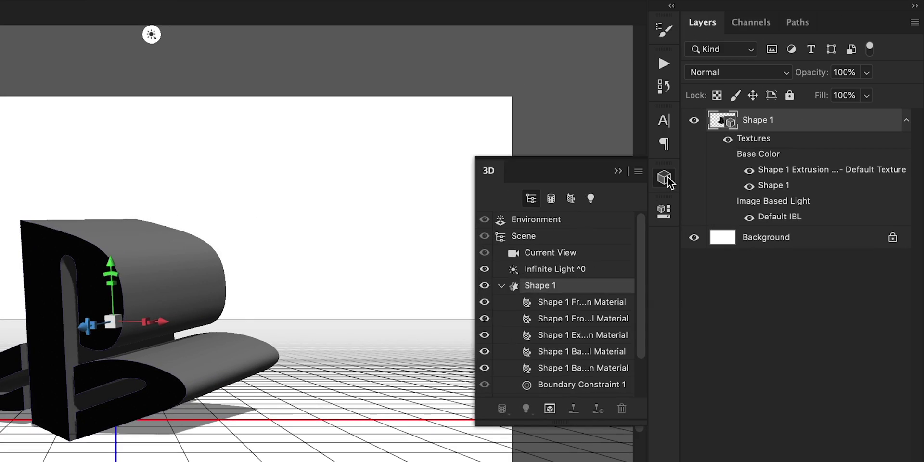
click(668, 177)
click(668, 177)
click(668, 177)
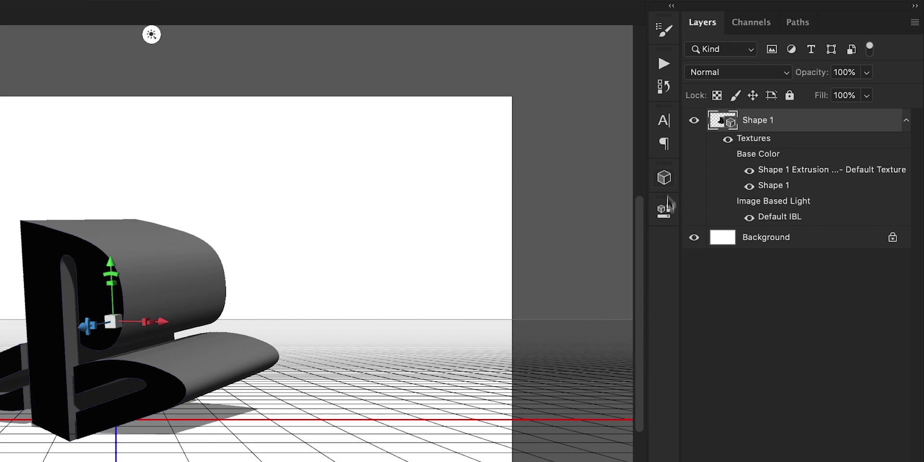
click(668, 210)
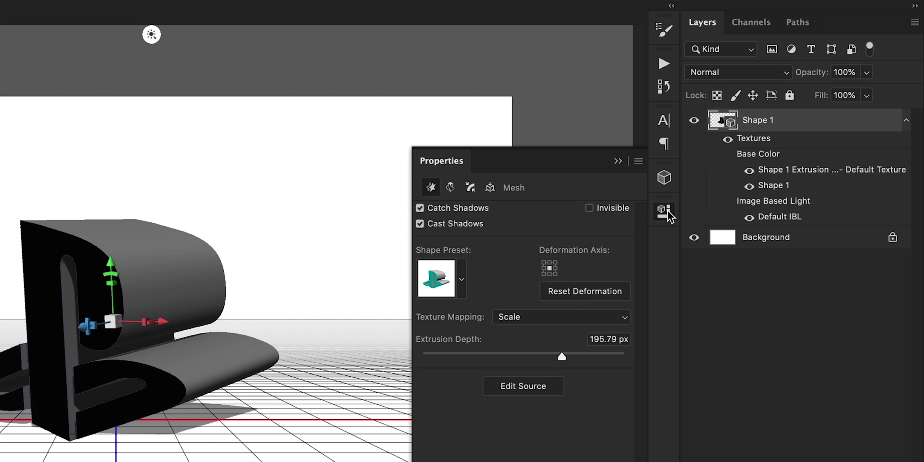
click(668, 210)
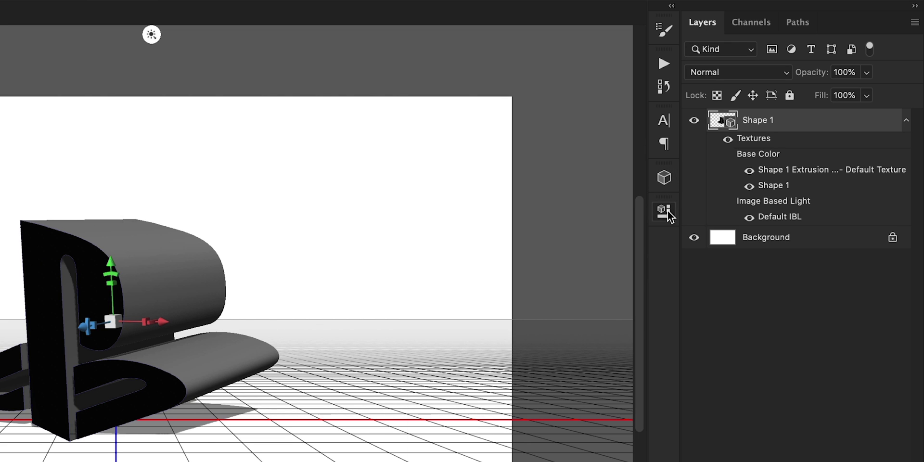
click(665, 178)
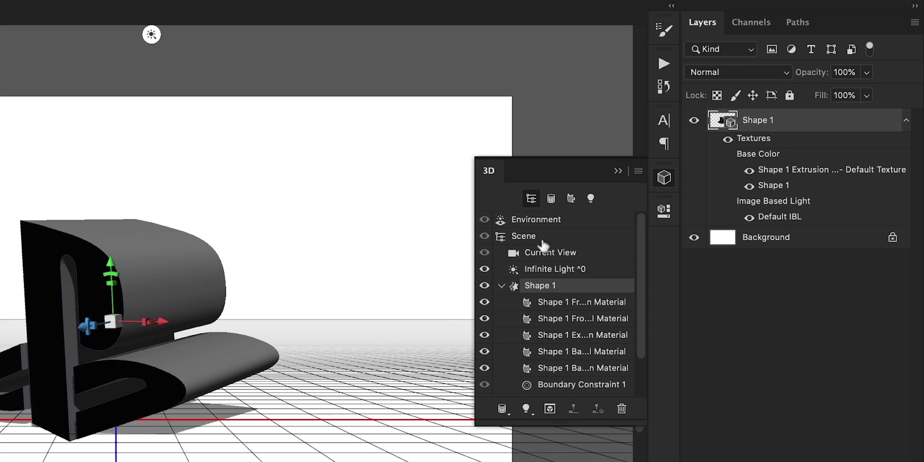
Reduce the Shape 1 mesh's extrusion depth to 82.44 px.
click(664, 210)
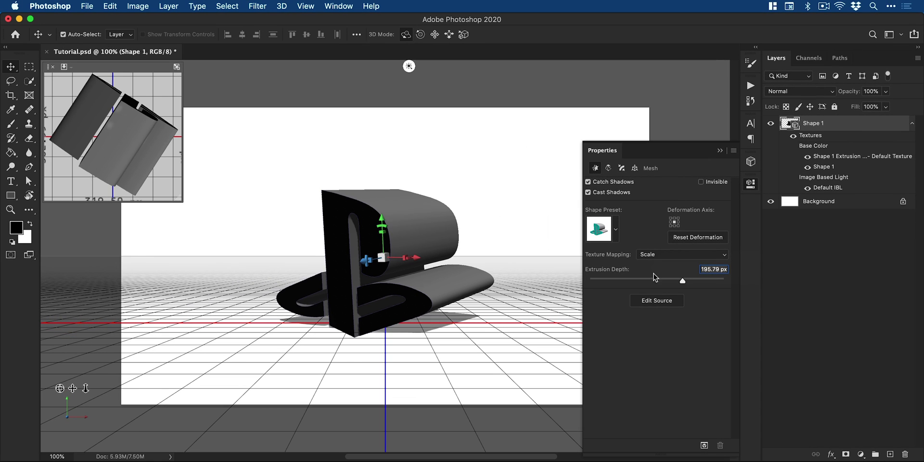
mouse_move(654, 283)
mouse_down()
mouse_move(631, 281)
mouse_move(692, 281)
mouse_move(656, 281)
mouse_move(671, 282)
mouse_up()
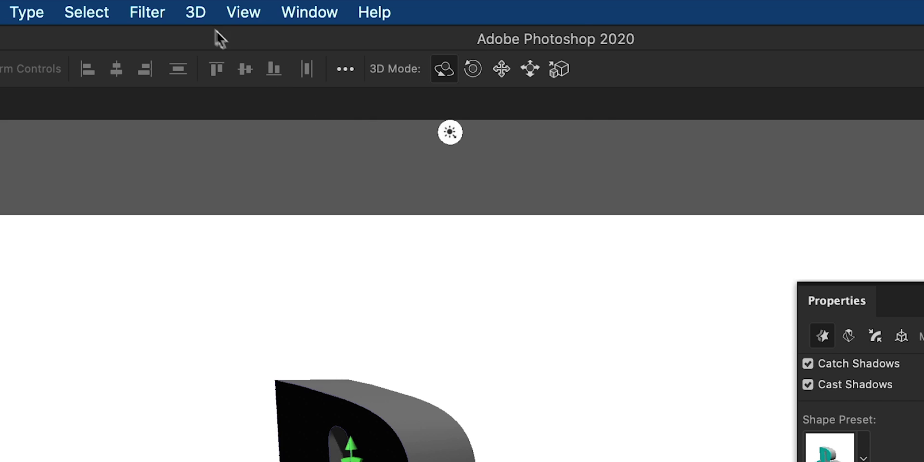
Export the 3D layer with STL chosen as the 3D file format.
click(282, 6)
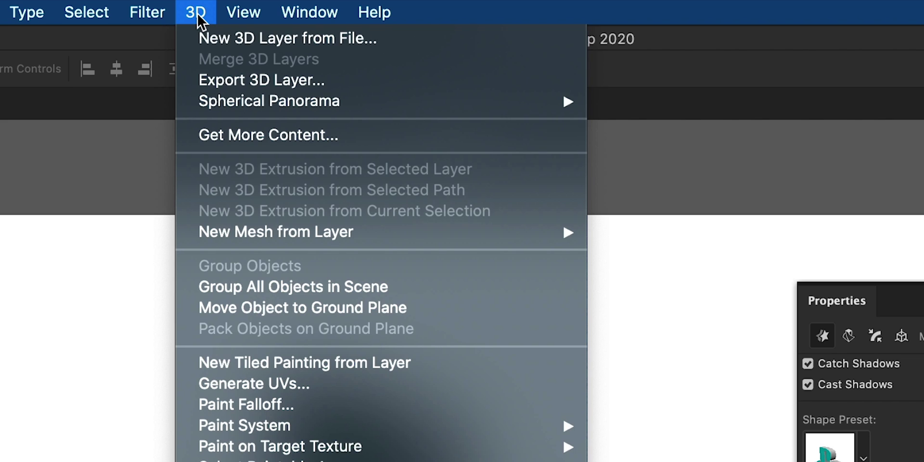
click(250, 78)
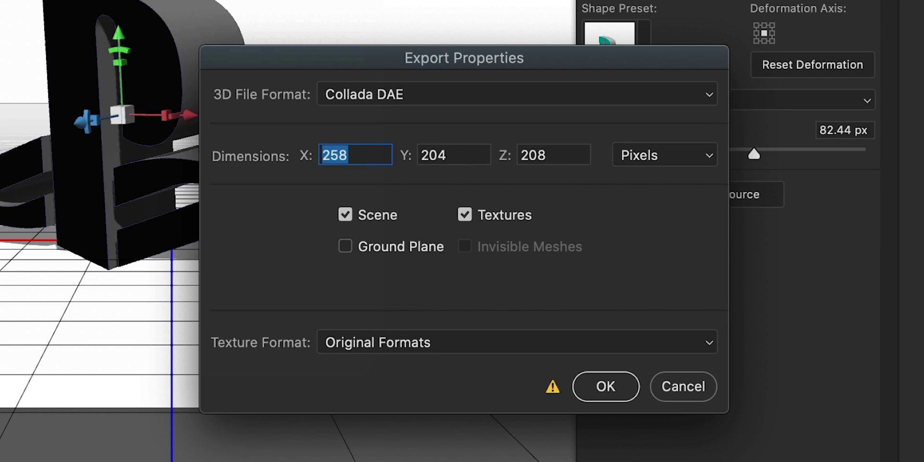
click(426, 97)
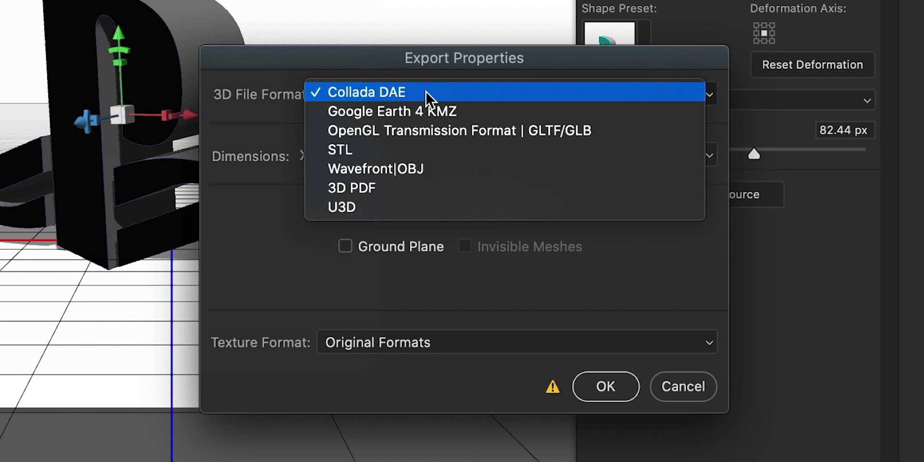
click(444, 161)
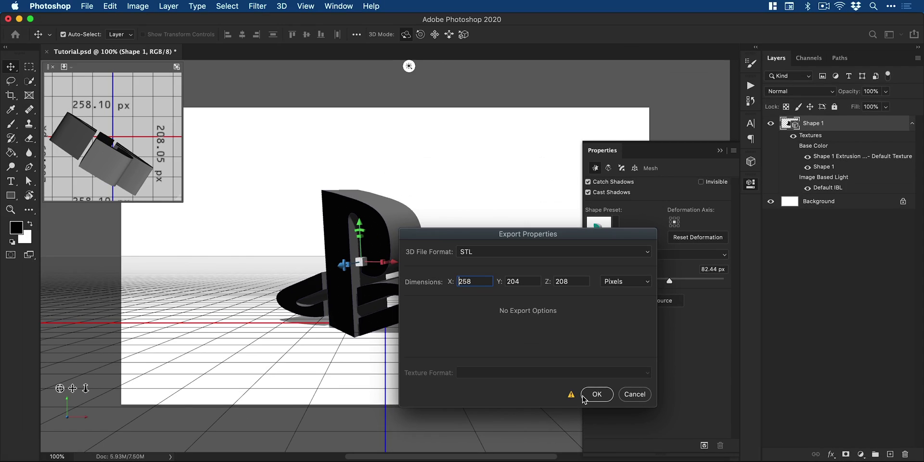
click(583, 397)
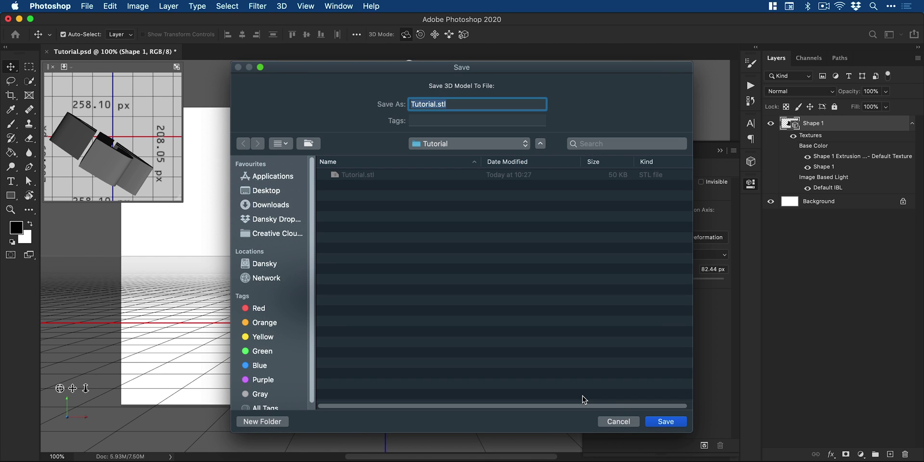
Save the exported model as PS.stl, then switch to Adobe Dimension.
key(Left)
key(Right)
key(Right)
text(PS)
key(Return)
key(super+Tab)
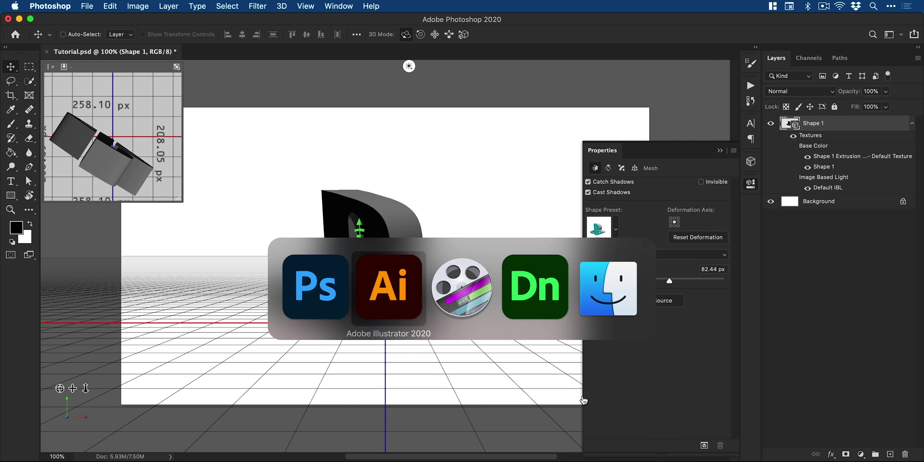
key(super+Tab)
key(super+Tab)
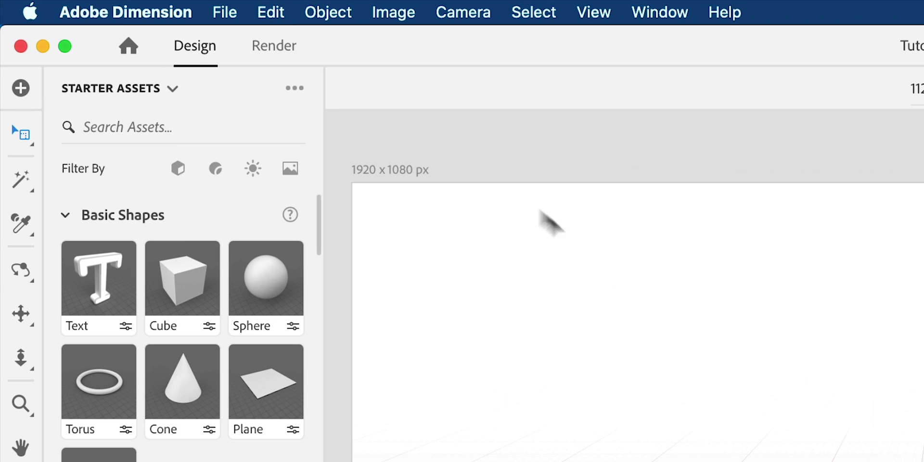
Import PS.stl as a 3D model and frame it in the view.
click(118, 5)
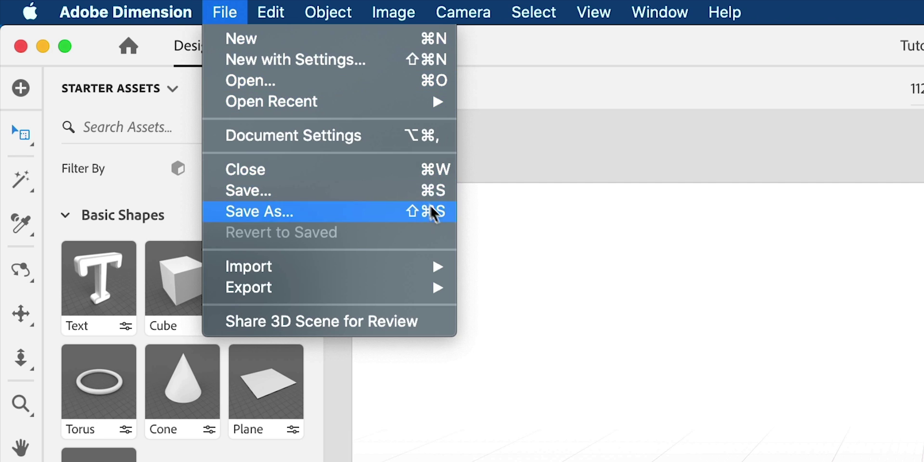
mouse_move(456, 264)
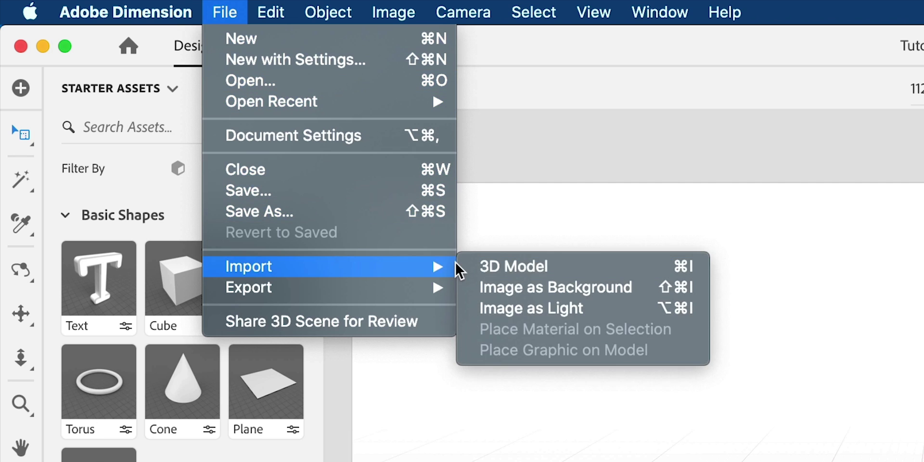
click(610, 264)
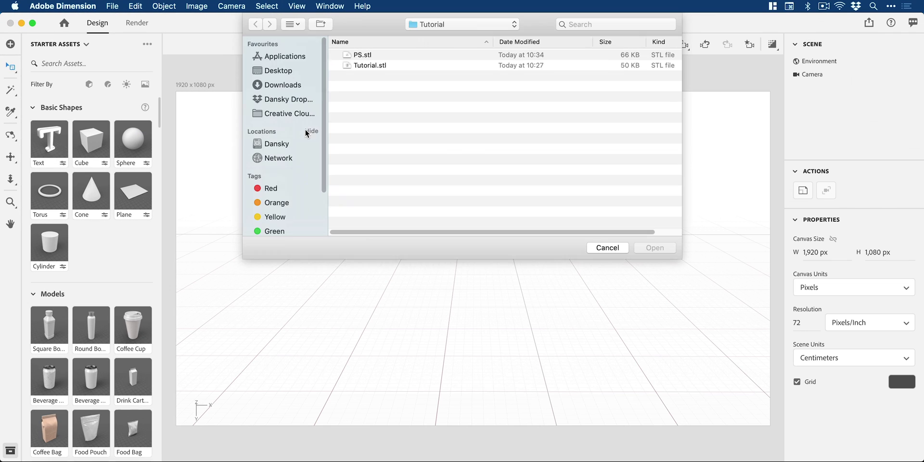
double_click(367, 53)
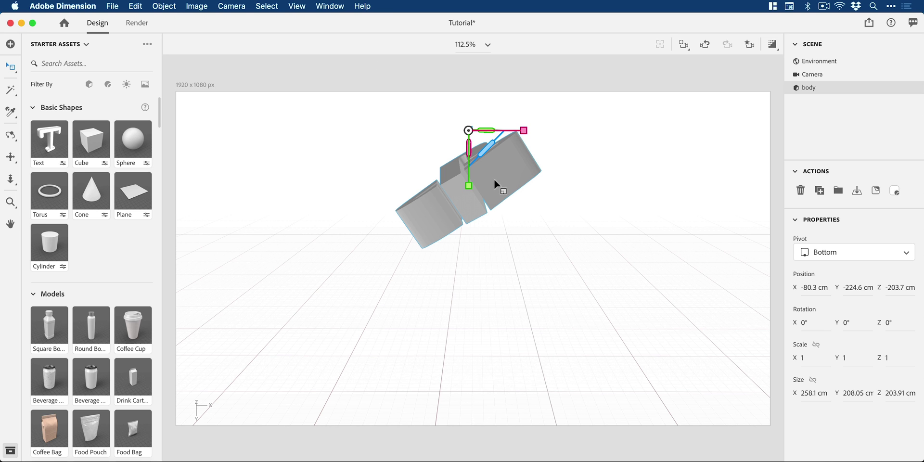
key(f)
Rotate the logo 34° around Z and orbit to a low side view.
key(1)
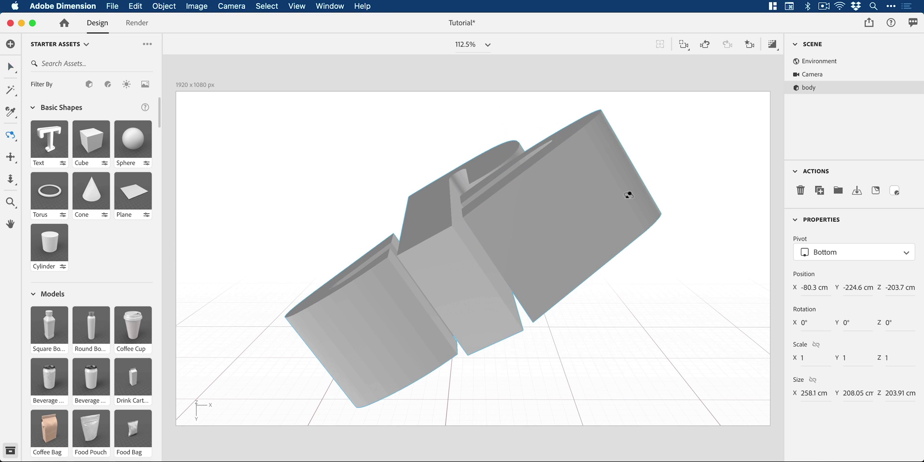
drag(629, 194, 619, 284)
key(v)
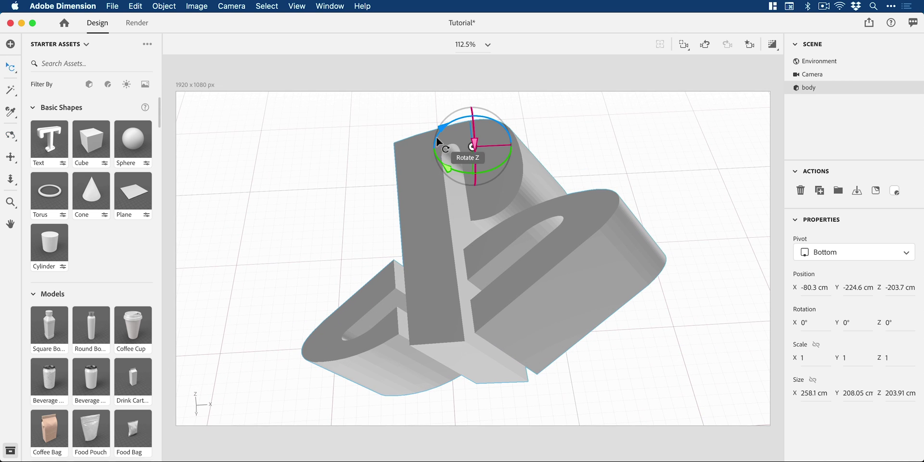
drag(438, 142, 467, 144)
key(1)
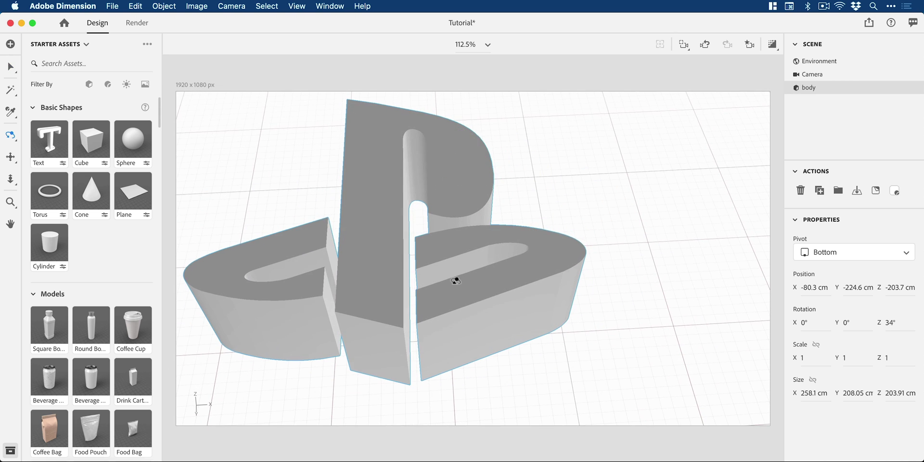
drag(455, 281, 597, 244)
Turn on Render Preview and deselect the model to see the render.
key(2)
key(v)
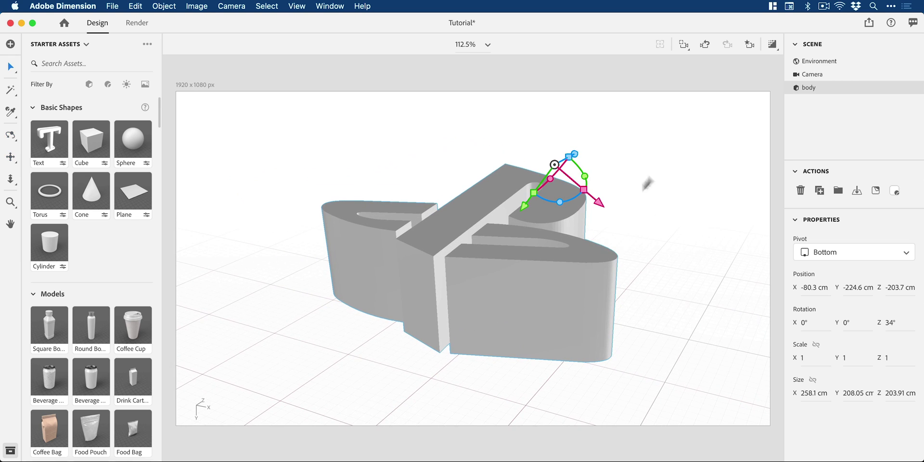
click(770, 44)
click(750, 77)
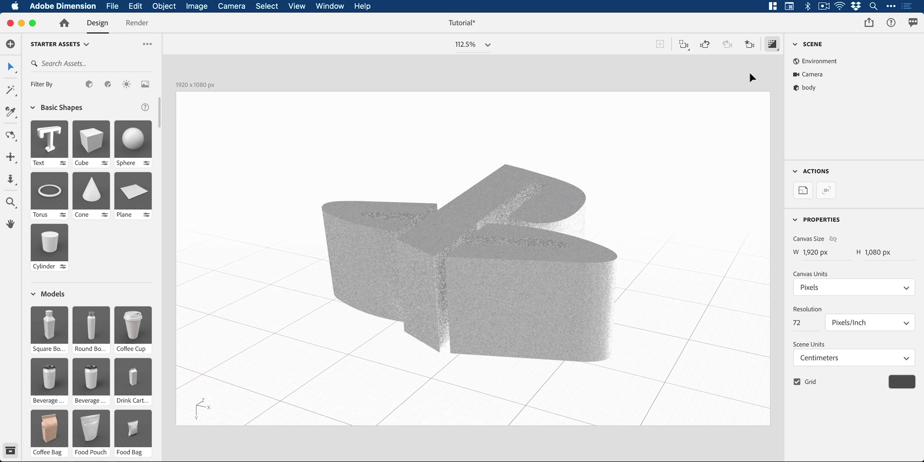